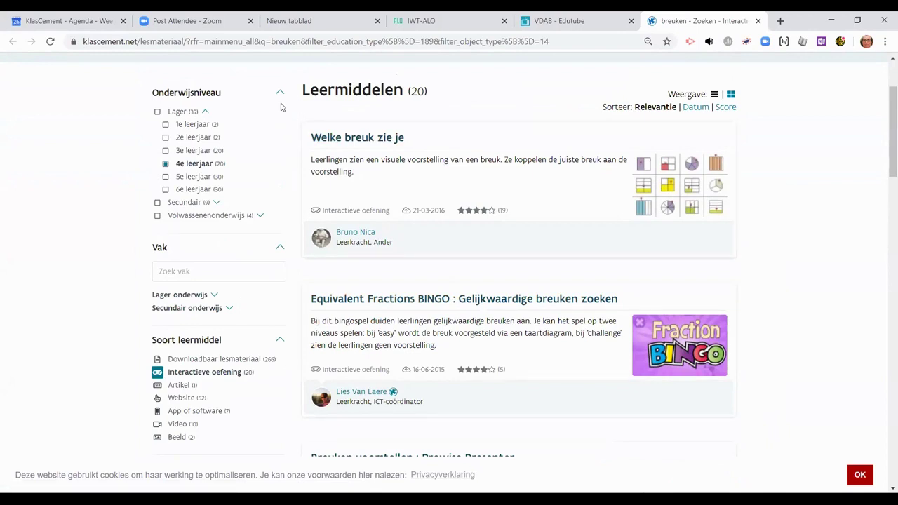
Go to the quizizz.com website
{"action": "left_click", "coordinate": [268, 45]}
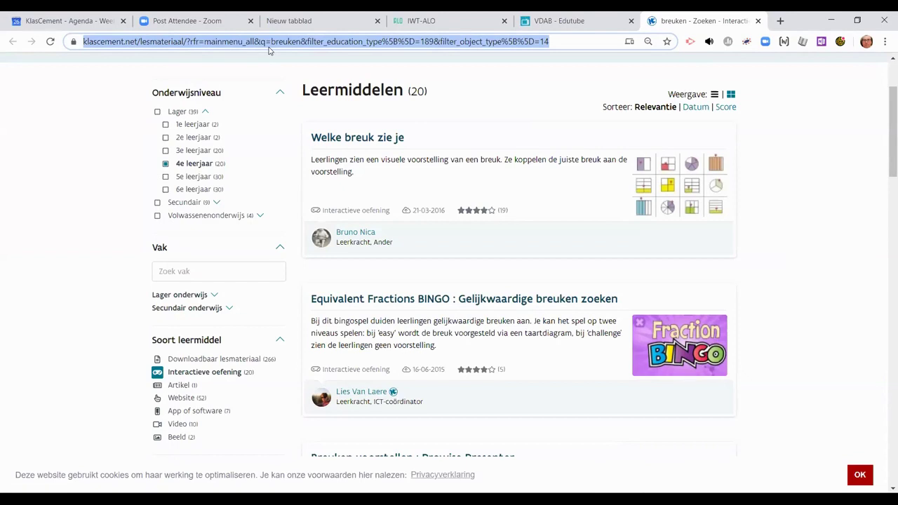
{"action": "type", "text": "qui"}
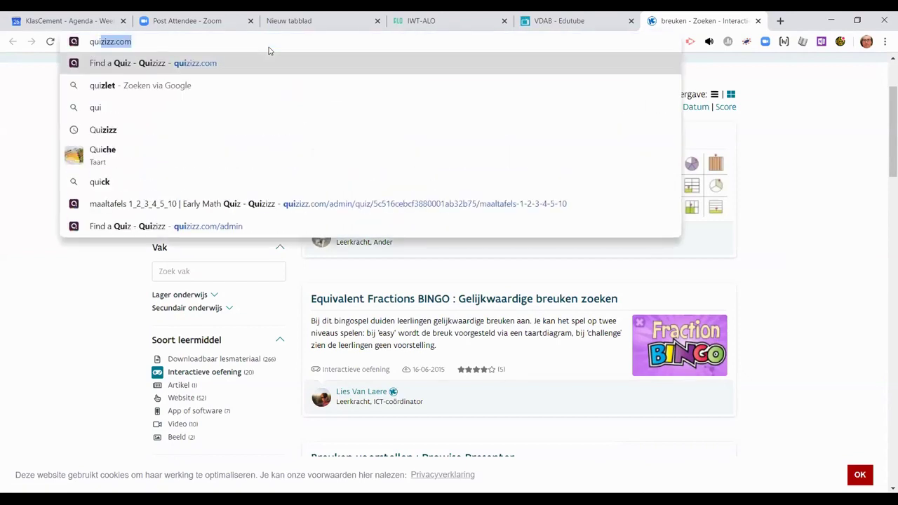
{"action": "key", "text": "Return"}
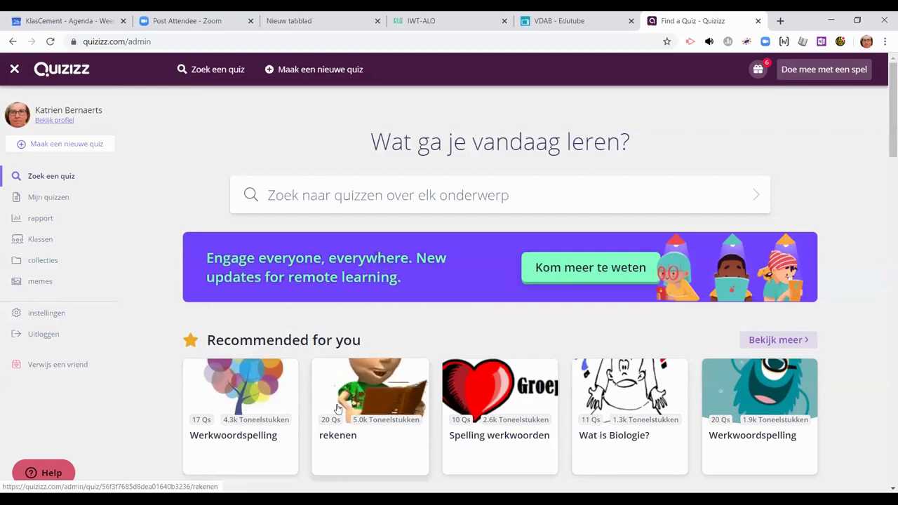
Browse the recommended quizzes and the subject categories, from Wiskunde to Health and Physical Education
{"action": "scroll", "coordinate": [337, 407], "scroll_direction": "down", "scroll_amount": 2}
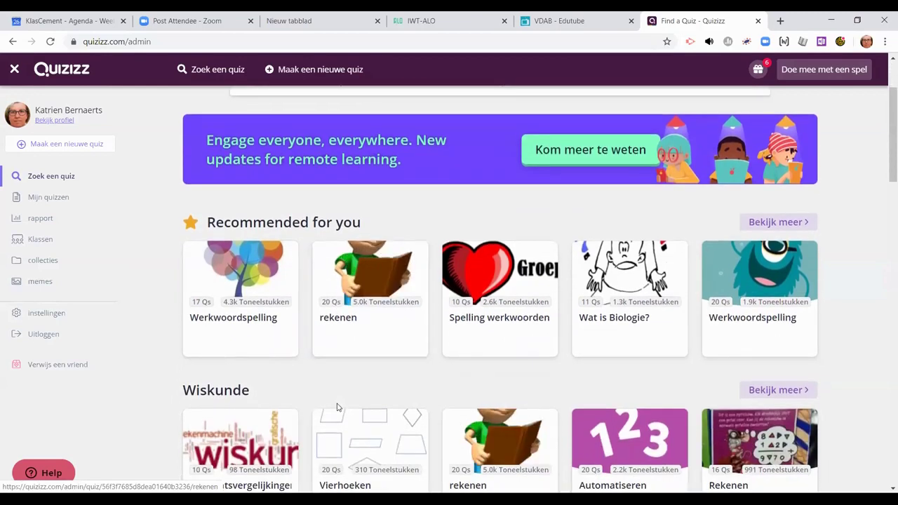
{"action": "scroll", "coordinate": [337, 407], "scroll_direction": "down", "scroll_amount": 1}
{"action": "scroll", "coordinate": [337, 341], "scroll_direction": "down", "scroll_amount": 1}
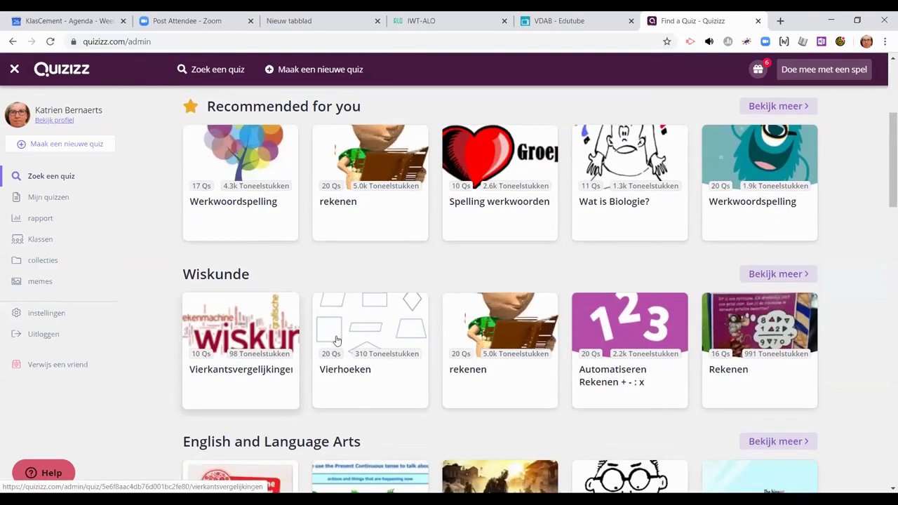
{"action": "scroll", "coordinate": [238, 373], "scroll_direction": "down", "scroll_amount": 3}
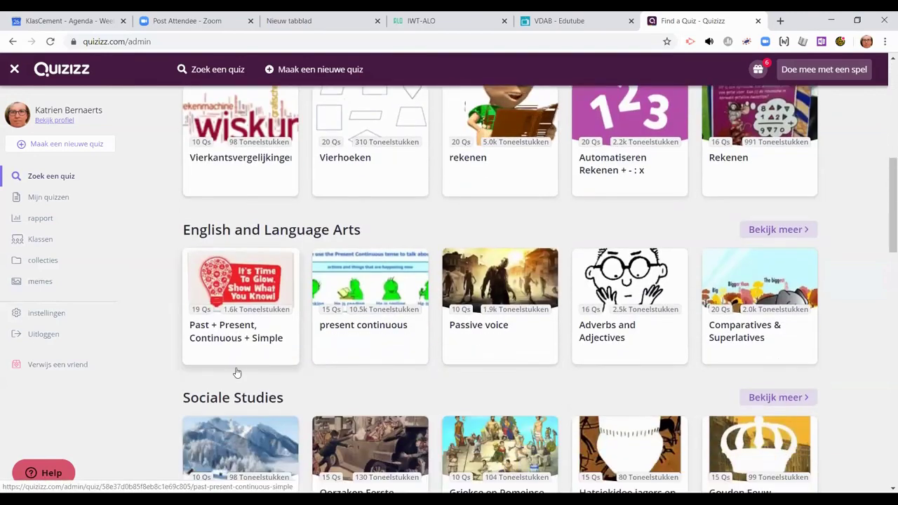
{"action": "scroll", "coordinate": [237, 372], "scroll_direction": "down", "scroll_amount": 3}
{"action": "scroll", "coordinate": [277, 373], "scroll_direction": "down", "scroll_amount": 2}
{"action": "scroll", "coordinate": [278, 372], "scroll_direction": "down", "scroll_amount": 4}
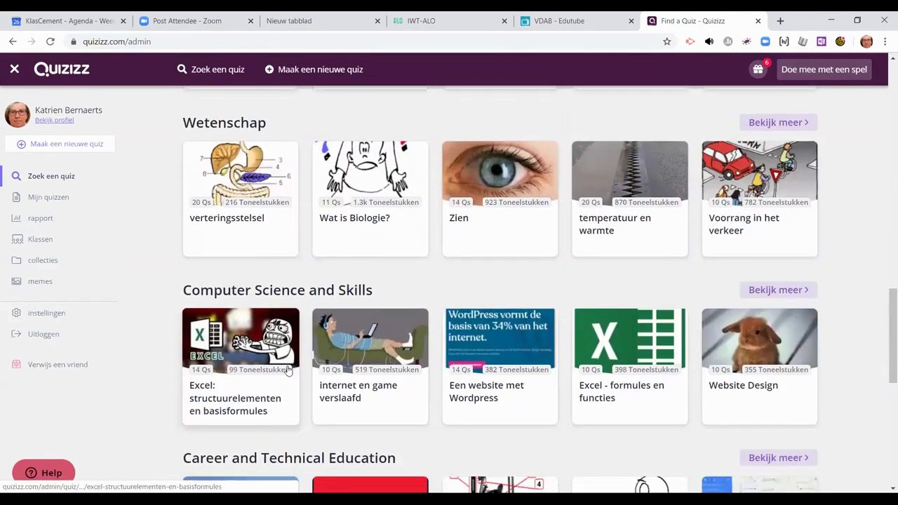
{"action": "scroll", "coordinate": [287, 370], "scroll_direction": "down", "scroll_amount": 2}
{"action": "scroll", "coordinate": [304, 343], "scroll_direction": "down", "scroll_amount": 2}
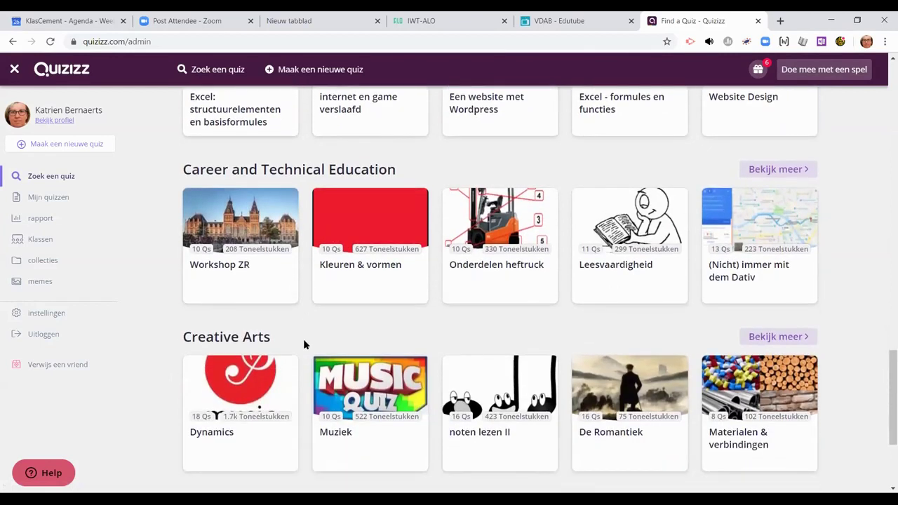
{"action": "scroll", "coordinate": [303, 339], "scroll_direction": "down", "scroll_amount": 1}
{"action": "scroll", "coordinate": [272, 261], "scroll_direction": "down", "scroll_amount": 2}
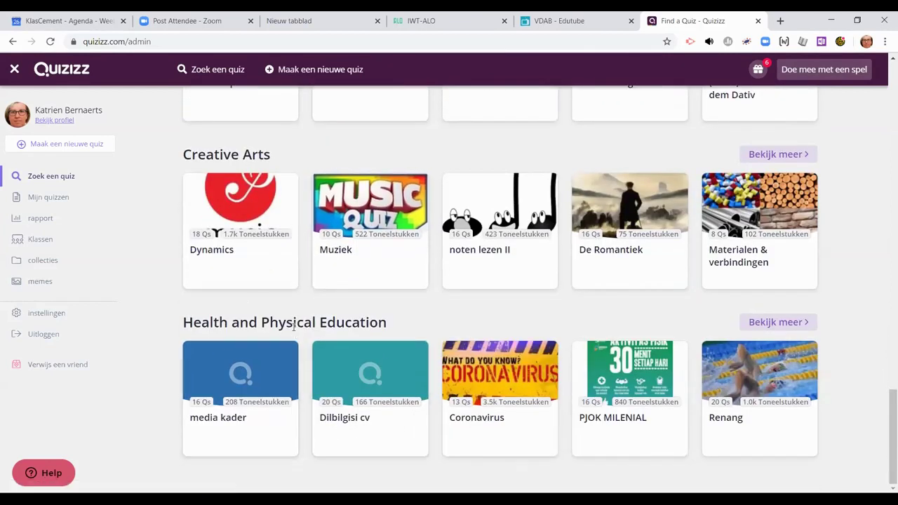
{"action": "scroll", "coordinate": [295, 330], "scroll_direction": "up", "scroll_amount": 5}
{"action": "scroll", "coordinate": [295, 329], "scroll_direction": "down", "scroll_amount": 5}
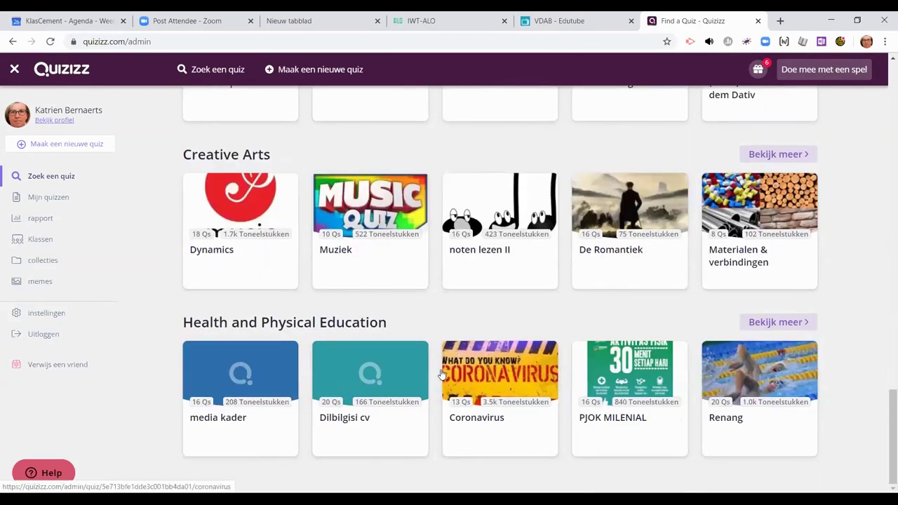
{"action": "scroll", "coordinate": [442, 370], "scroll_direction": "up", "scroll_amount": 3}
{"action": "scroll", "coordinate": [438, 364], "scroll_direction": "up", "scroll_amount": 5}
{"action": "scroll", "coordinate": [437, 369], "scroll_direction": "down", "scroll_amount": 3}
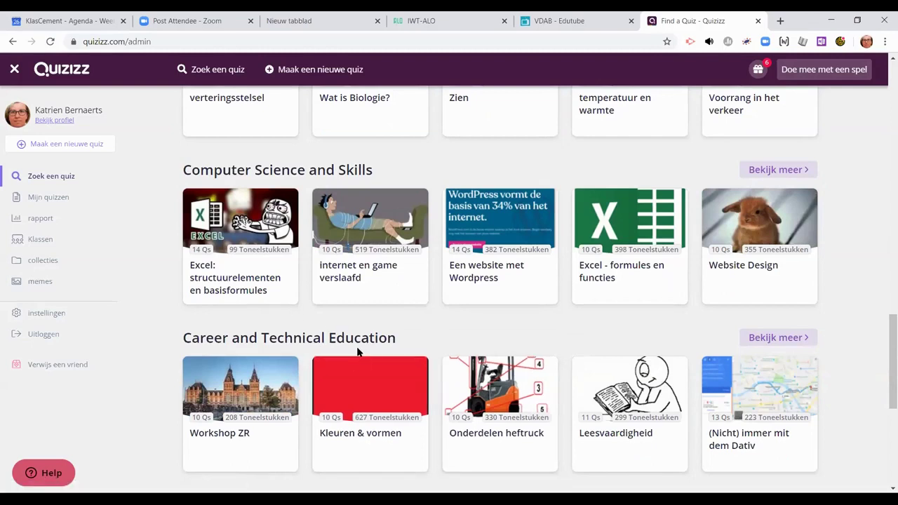
{"action": "scroll", "coordinate": [358, 351], "scroll_direction": "up", "scroll_amount": 4}
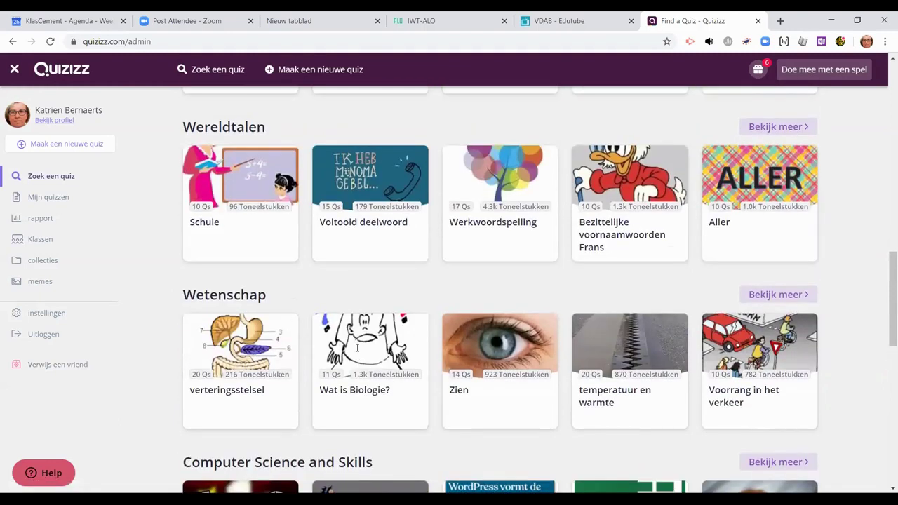
{"action": "scroll", "coordinate": [358, 351], "scroll_direction": "up", "scroll_amount": 7}
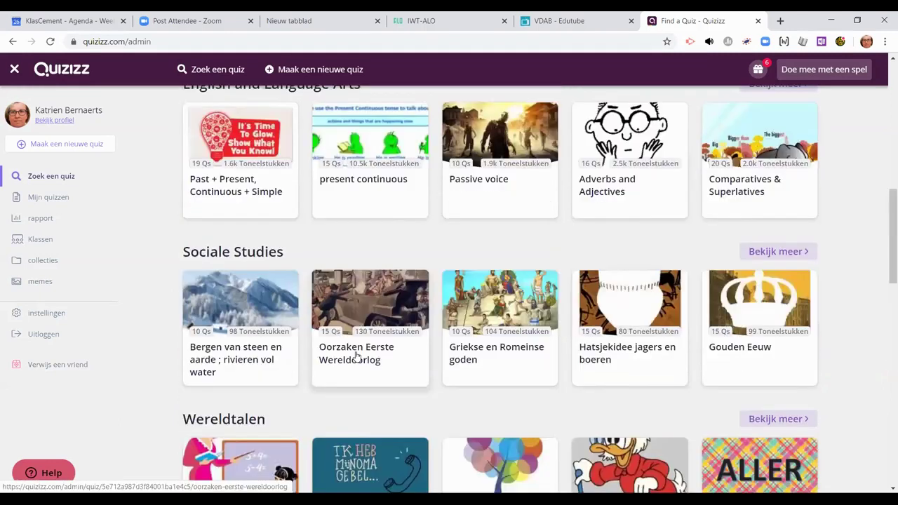
{"action": "scroll", "coordinate": [356, 357], "scroll_direction": "up", "scroll_amount": 1}
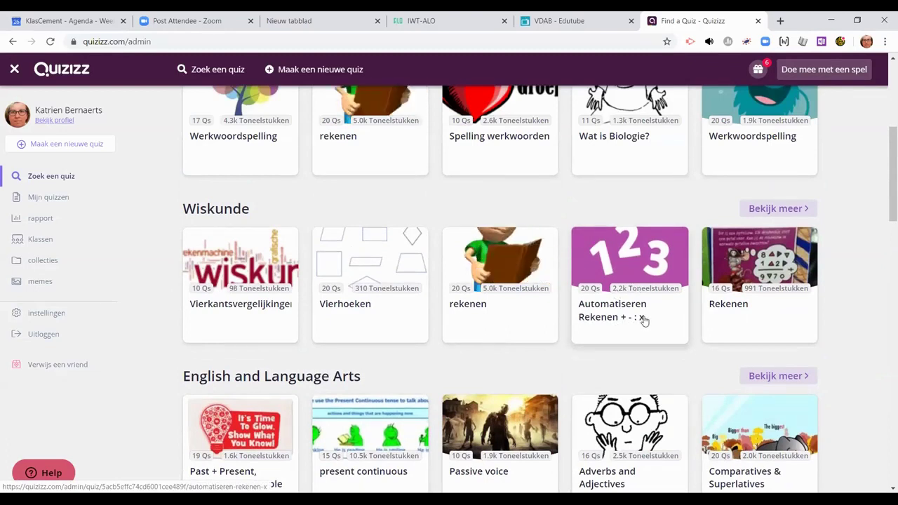
Open the Wiskunde quiz "Automatiseren Rekenen + - : x", highlight its play count, and open the quiz for editing
{"action": "left_click", "coordinate": [630, 264]}
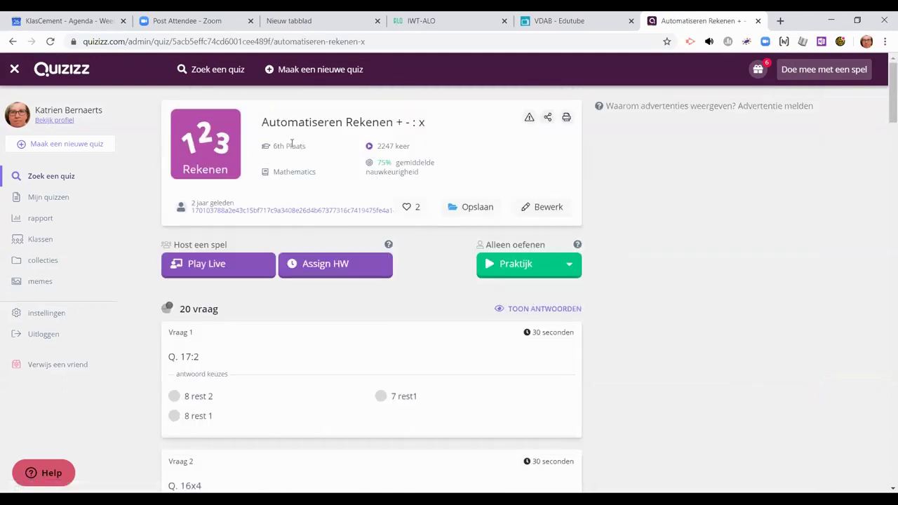
{"action": "left_click_drag", "start_coordinate": [377, 147], "coordinate": [409, 156]}
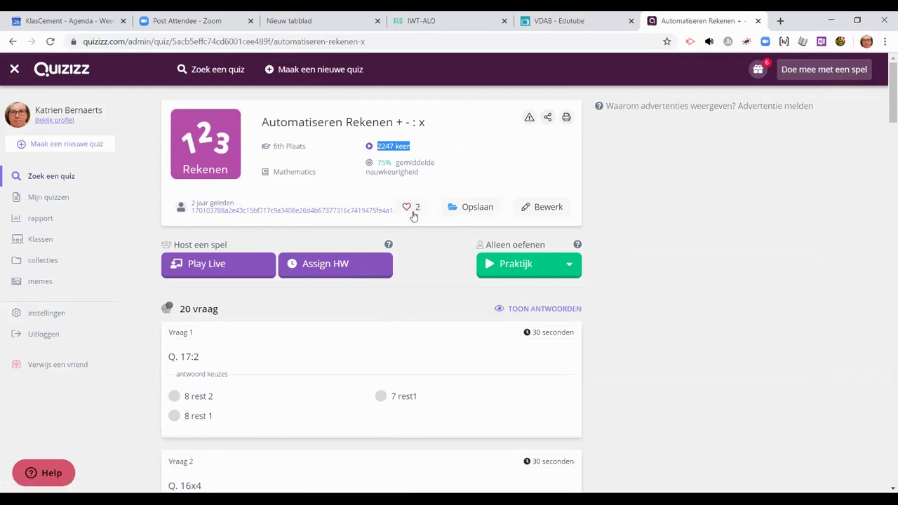
{"action": "left_click", "coordinate": [551, 209]}
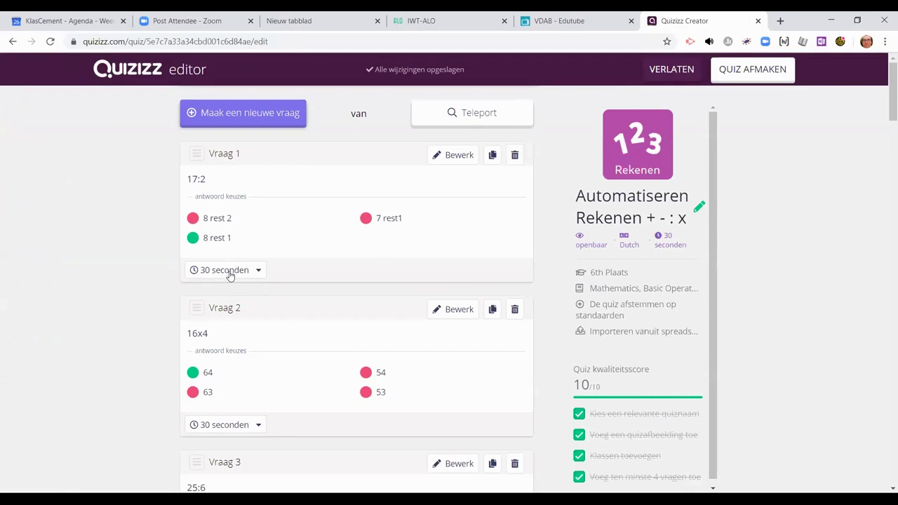
Review all the questions, answer choices and time limits of the arithmetic quiz in the editor
{"action": "scroll", "coordinate": [231, 274], "scroll_direction": "down", "scroll_amount": 4}
{"action": "scroll", "coordinate": [240, 266], "scroll_direction": "down", "scroll_amount": 7}
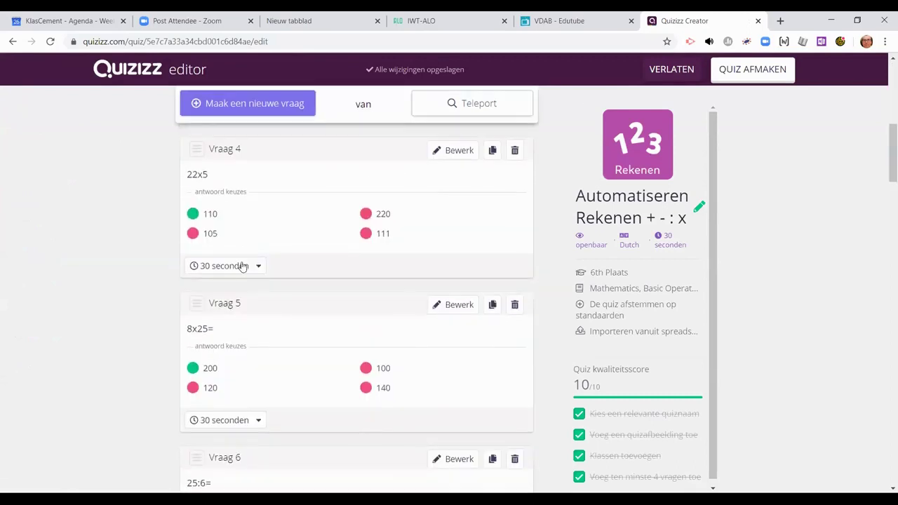
{"action": "scroll", "coordinate": [241, 260], "scroll_direction": "down", "scroll_amount": 12}
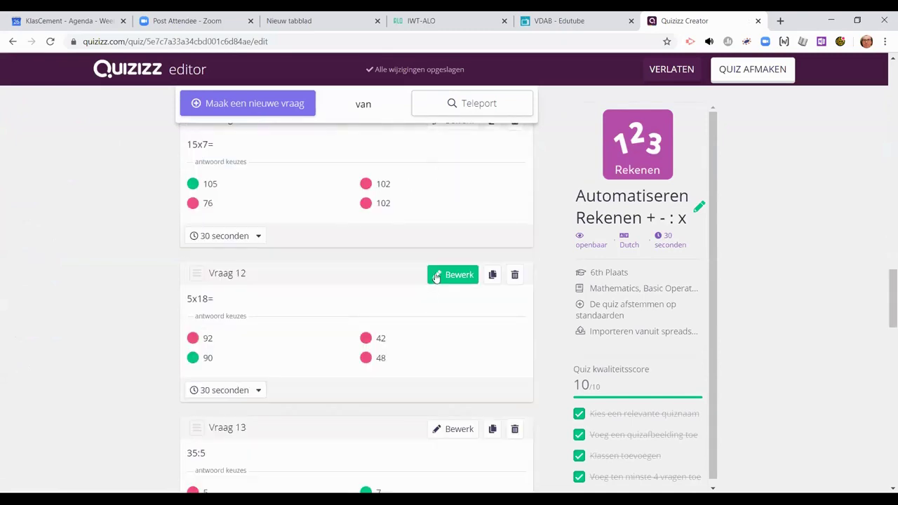
{"action": "scroll", "coordinate": [510, 296], "scroll_direction": "down", "scroll_amount": 4}
{"action": "scroll", "coordinate": [305, 299], "scroll_direction": "down", "scroll_amount": 12}
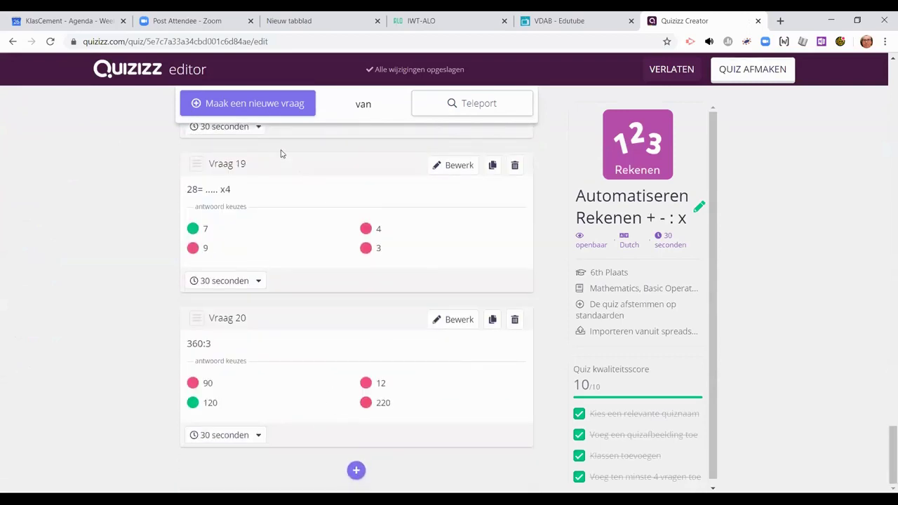
{"action": "scroll", "coordinate": [338, 365], "scroll_direction": "up", "scroll_amount": 20}
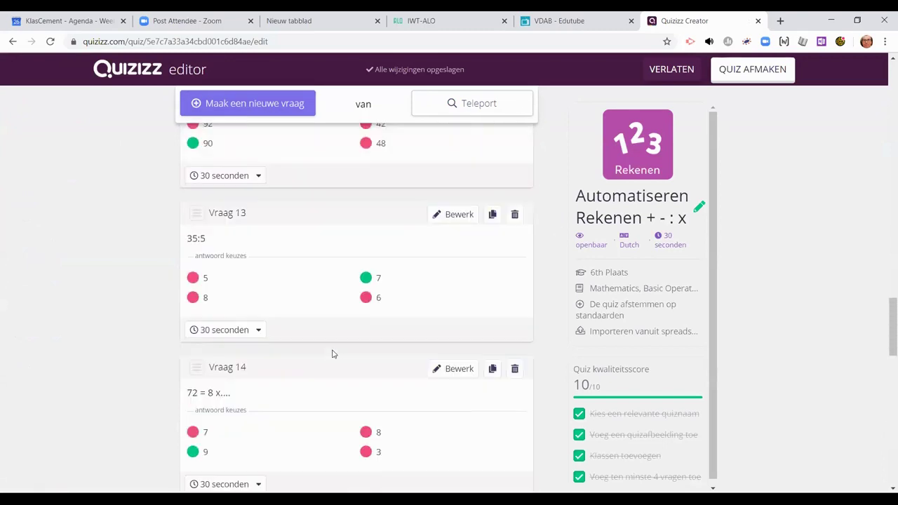
{"action": "scroll", "coordinate": [298, 343], "scroll_direction": "up", "scroll_amount": 10}
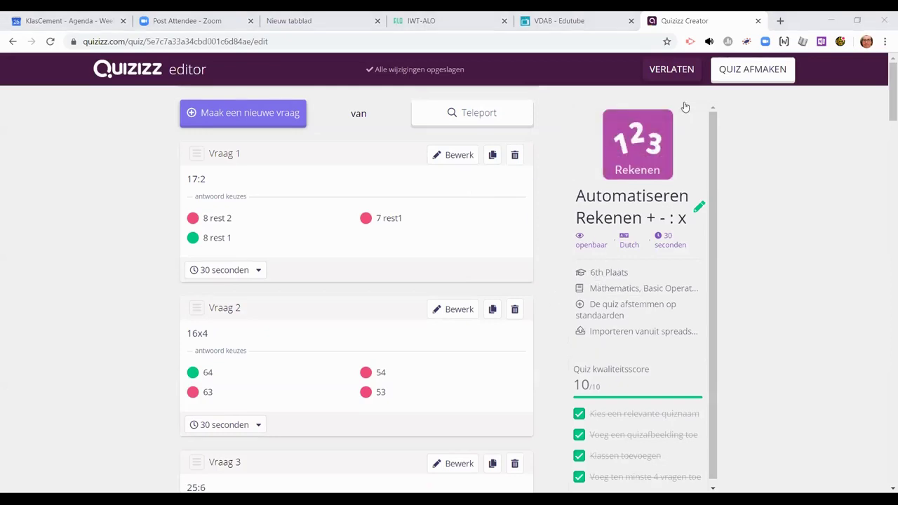
Publish the quiz, show the other sharing options, and dismiss the sharing dialog without sharing
{"action": "left_click", "coordinate": [728, 74]}
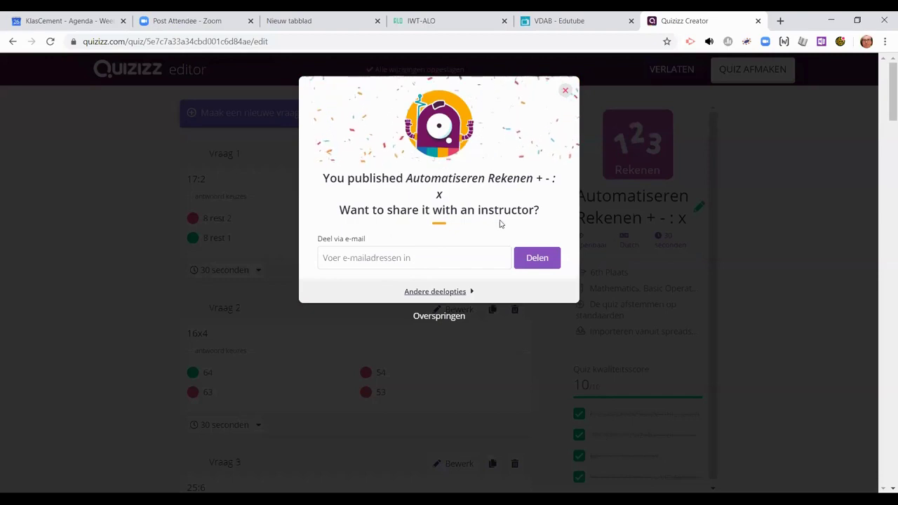
{"action": "left_click", "coordinate": [453, 294]}
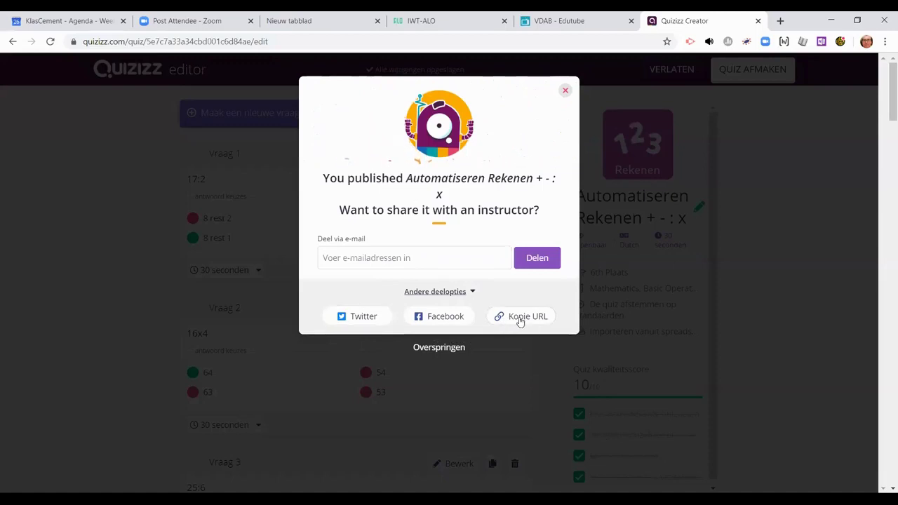
{"action": "left_click", "coordinate": [565, 91]}
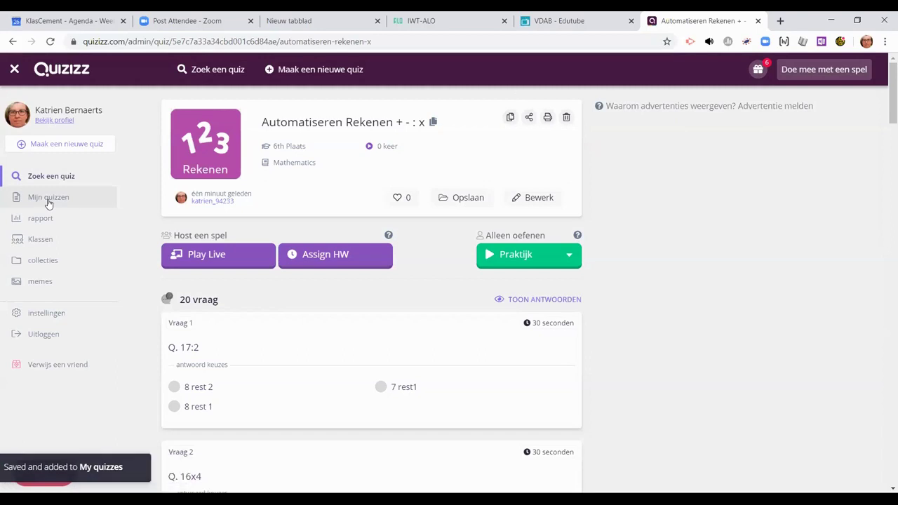
Open "Automatiseren Rekenen + - : x" from the personal quiz collection and start assigning it as homework
{"action": "left_click", "coordinate": [48, 199]}
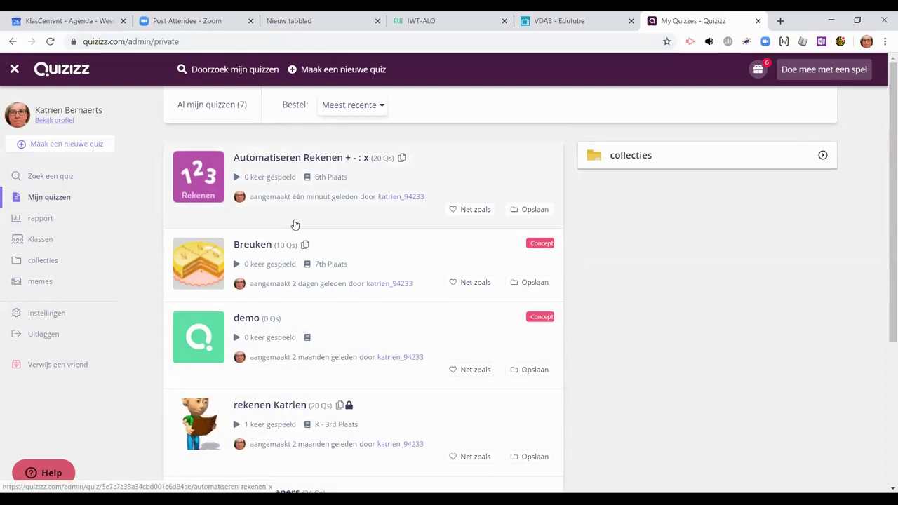
{"action": "left_click", "coordinate": [266, 159]}
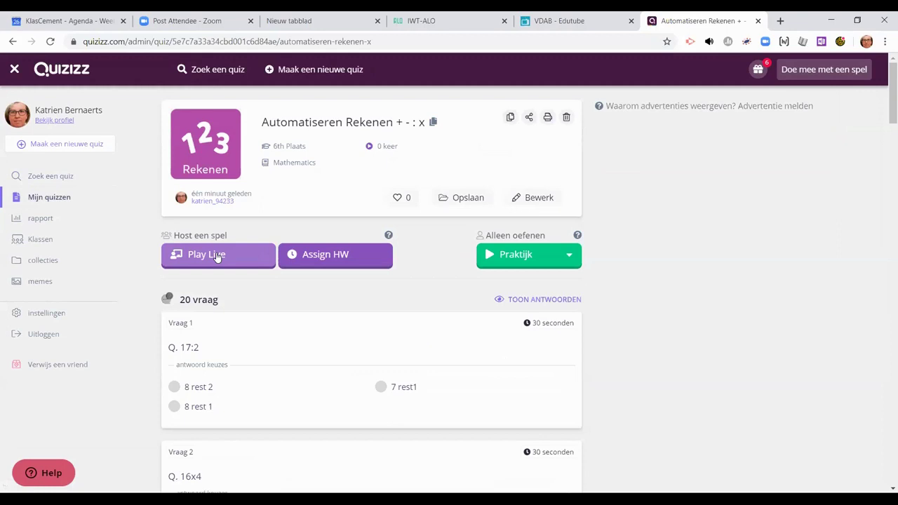
{"action": "left_click", "coordinate": [324, 257]}
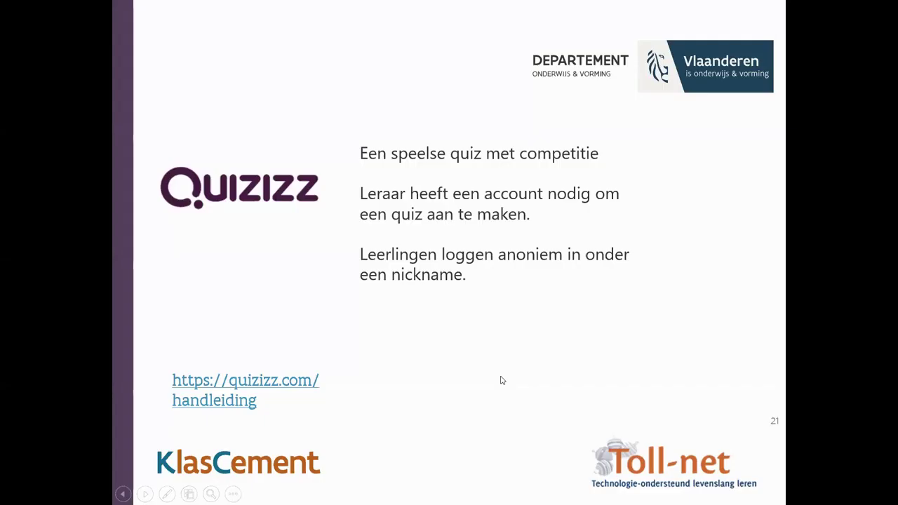
{"action": "left_click", "coordinate": [493, 359]}
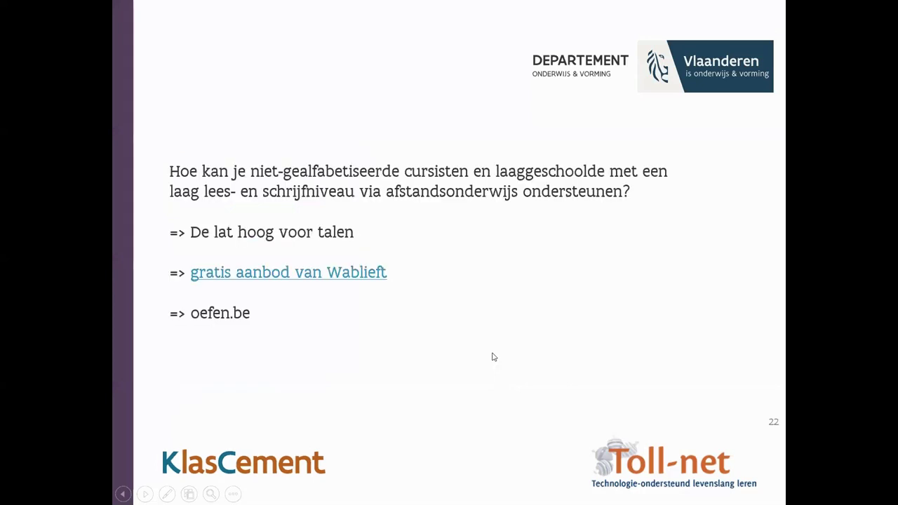